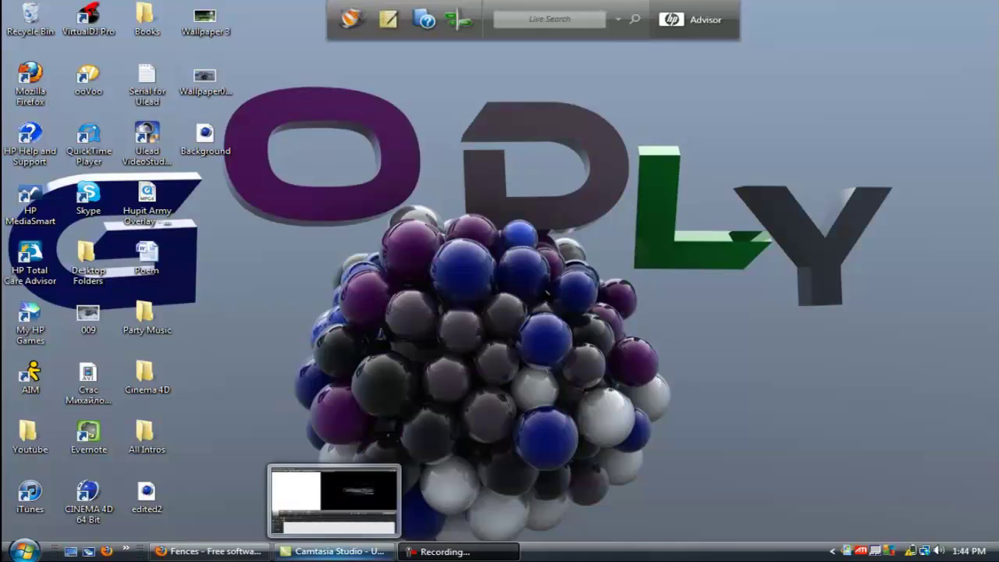
- Switch to Firefox and download the Fences 1.01 installer from the CNET Download.com page, saving fences_public.exe
left_click(223, 557)
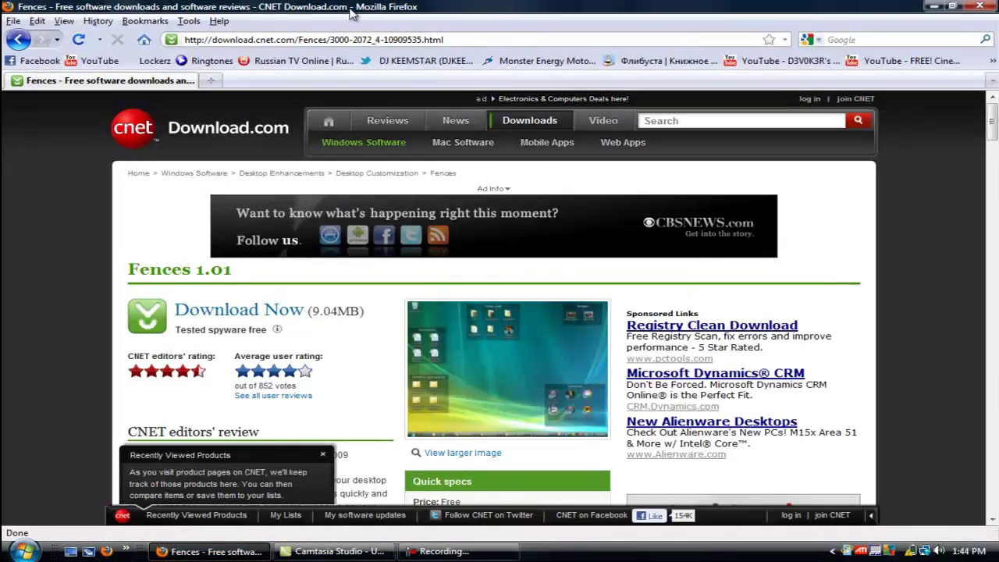
left_click(230, 307)
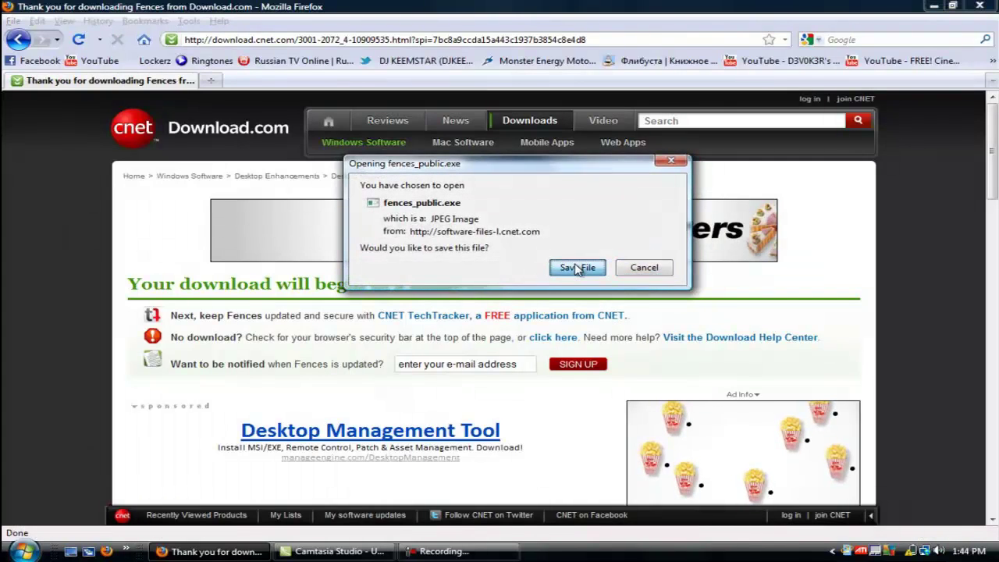
left_click(578, 269)
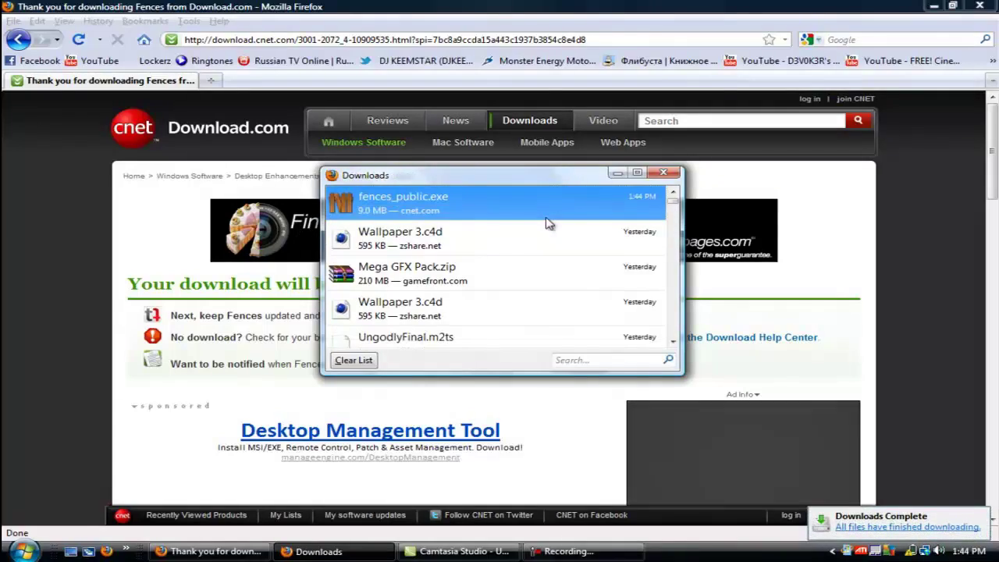
- Run the downloaded fences_public.exe and install Fences, accepting the license agreement and keeping the default destination folder
double_click(509, 202)
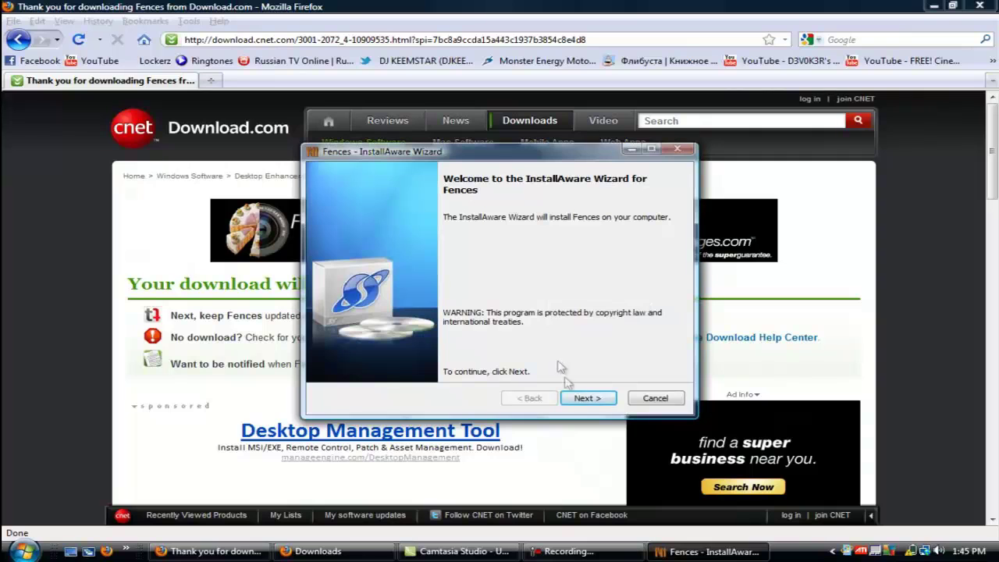
left_click(584, 399)
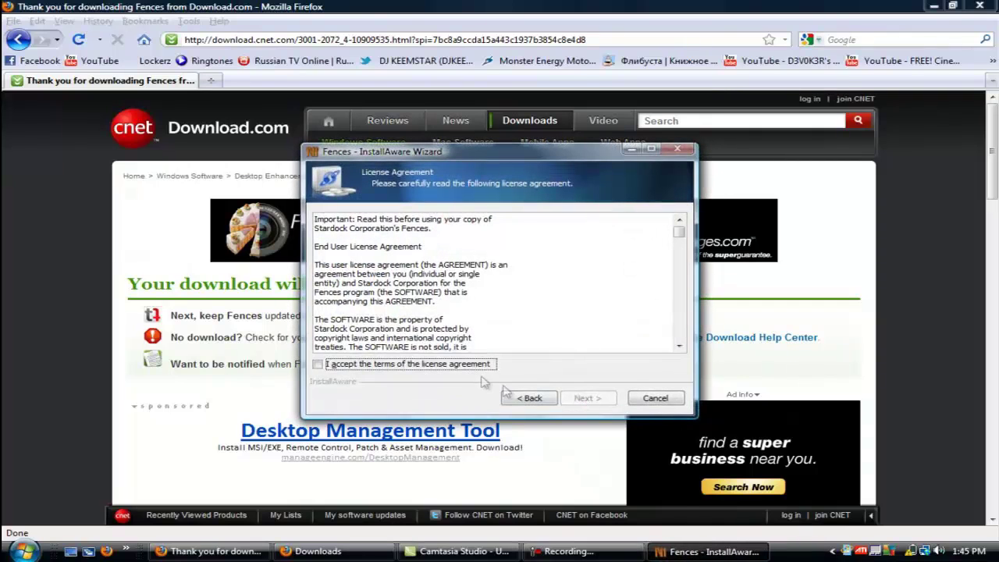
left_click(473, 365)
left_click(588, 398)
left_click(587, 399)
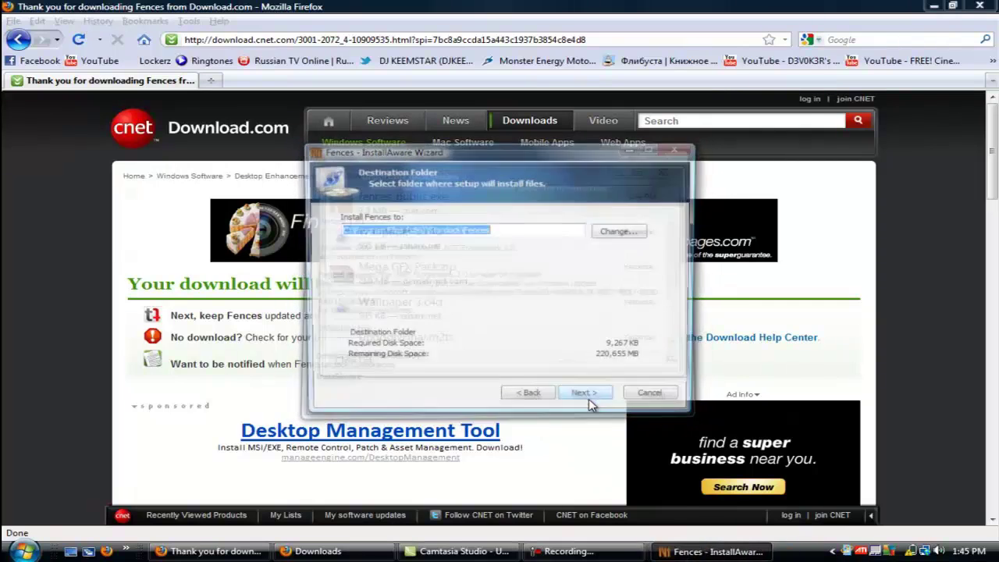
left_click(587, 398)
left_click(588, 399)
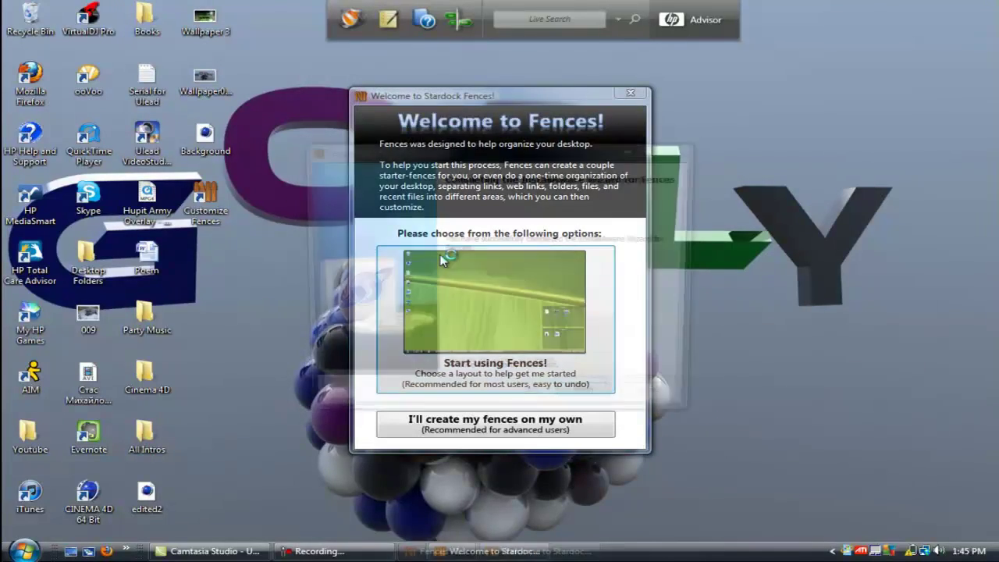
left_click(596, 397)
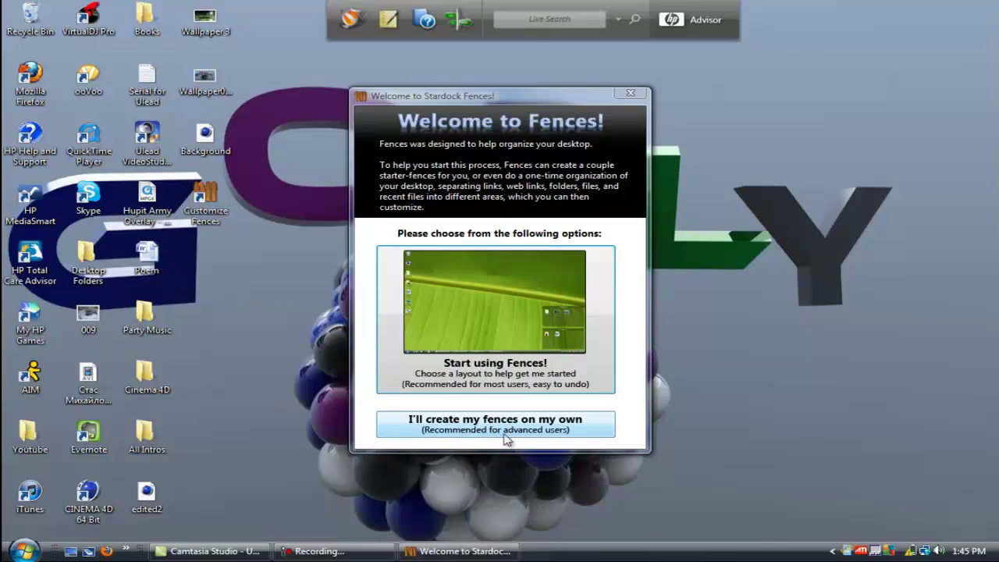
- Start using Fences with the "Sort out my icons" layout and open the Fences settings
left_click(493, 349)
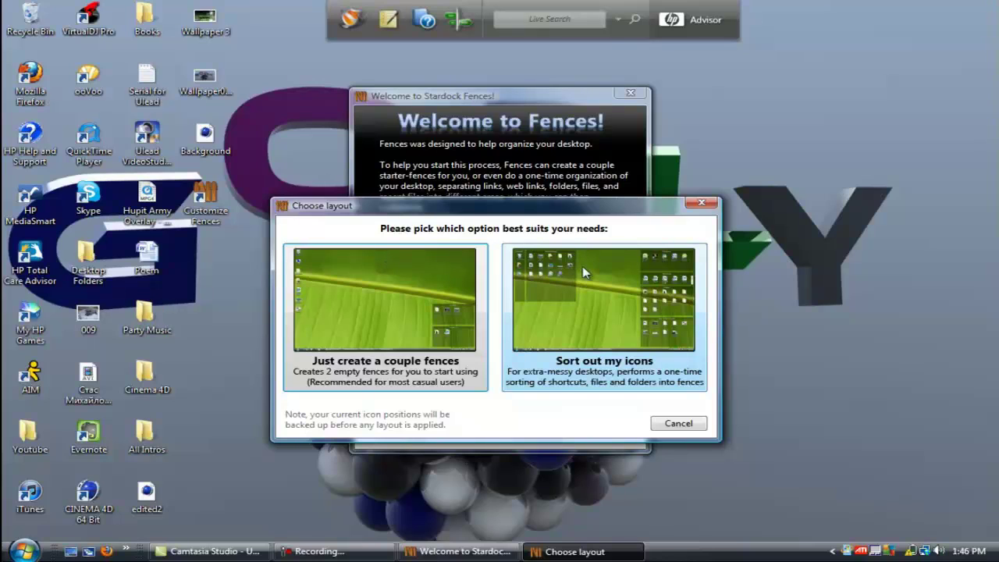
left_click(582, 266)
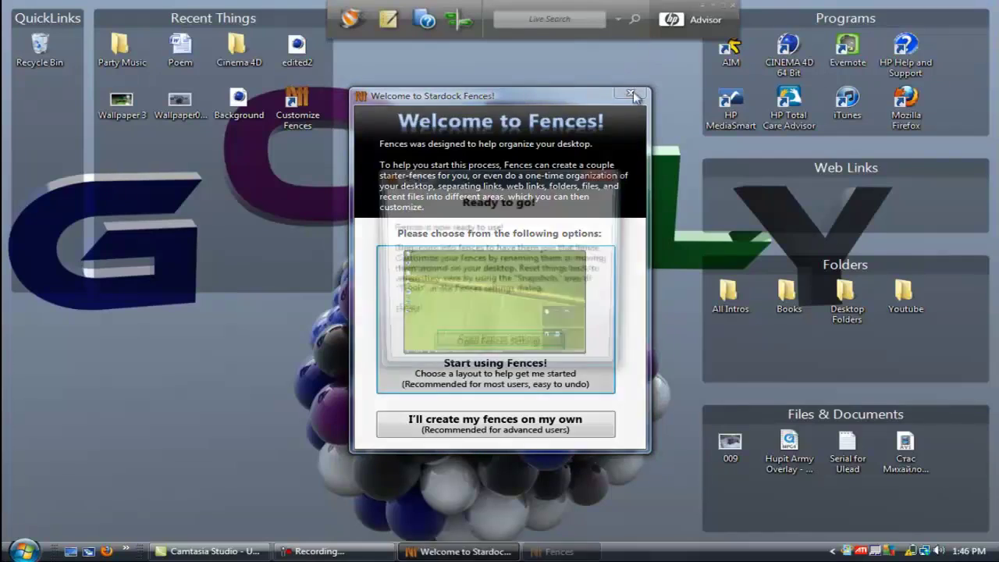
left_click(535, 345)
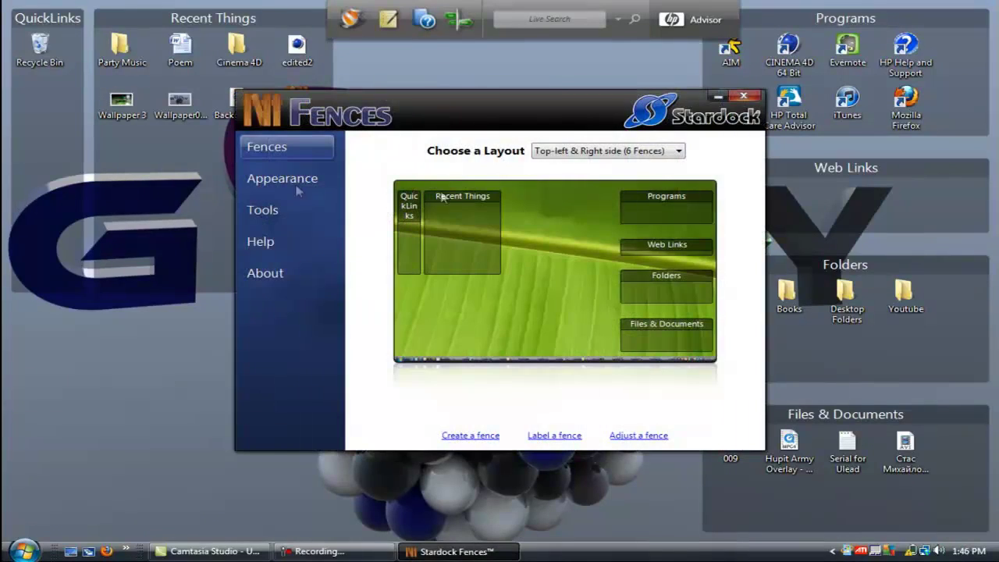
- Look through the Fences appearance and tools settings, and view the Pre-Install Snapshot without restoring it
left_click(278, 182)
left_click(264, 148)
left_click(283, 182)
left_click(284, 209)
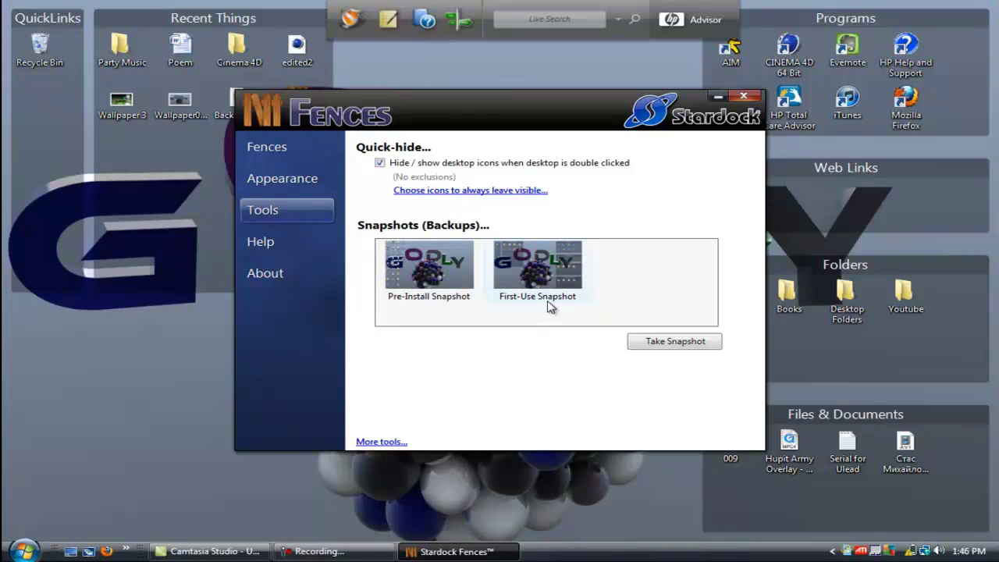
double_click(421, 269)
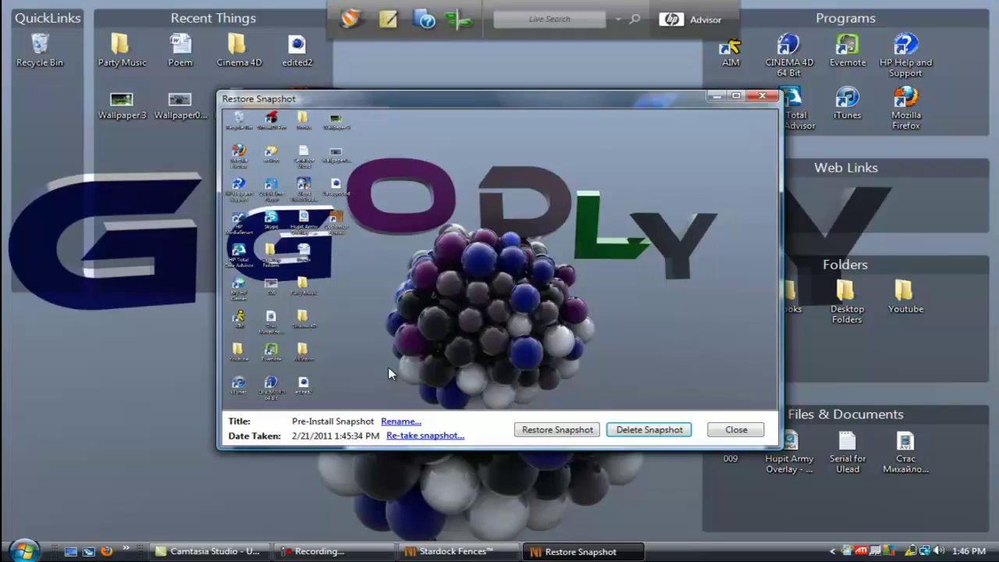
left_click(736, 431)
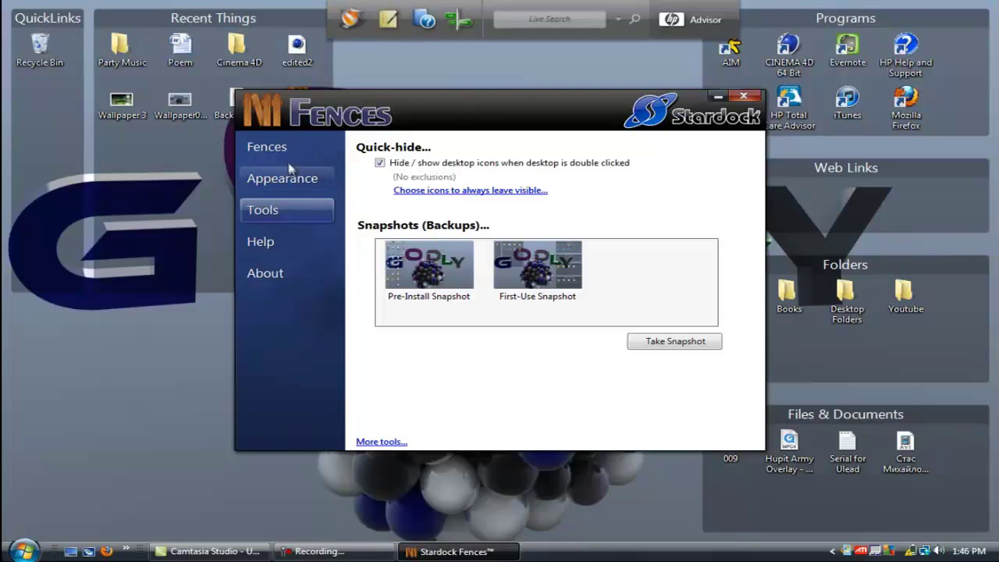
- Try the Top and Bottom (6 Fences) layout in the preview, cancel the layout change and close the Fences settings
left_click(269, 146)
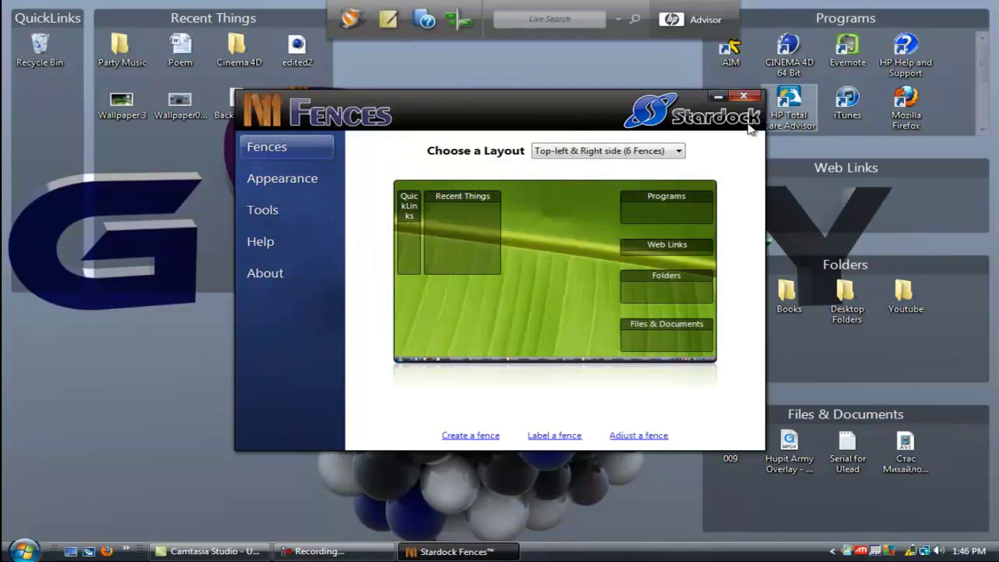
left_click(566, 153)
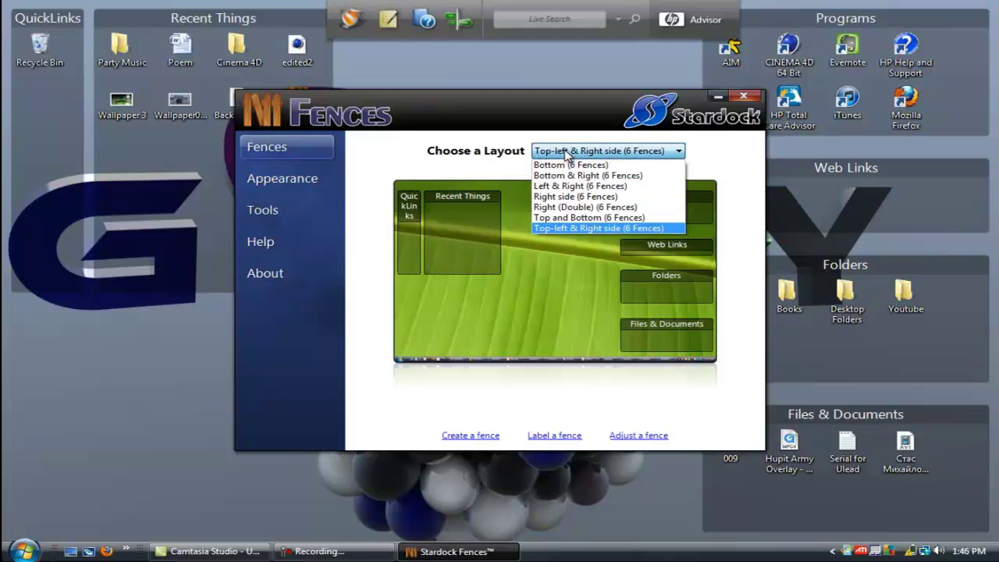
left_click(573, 217)
left_click(592, 153)
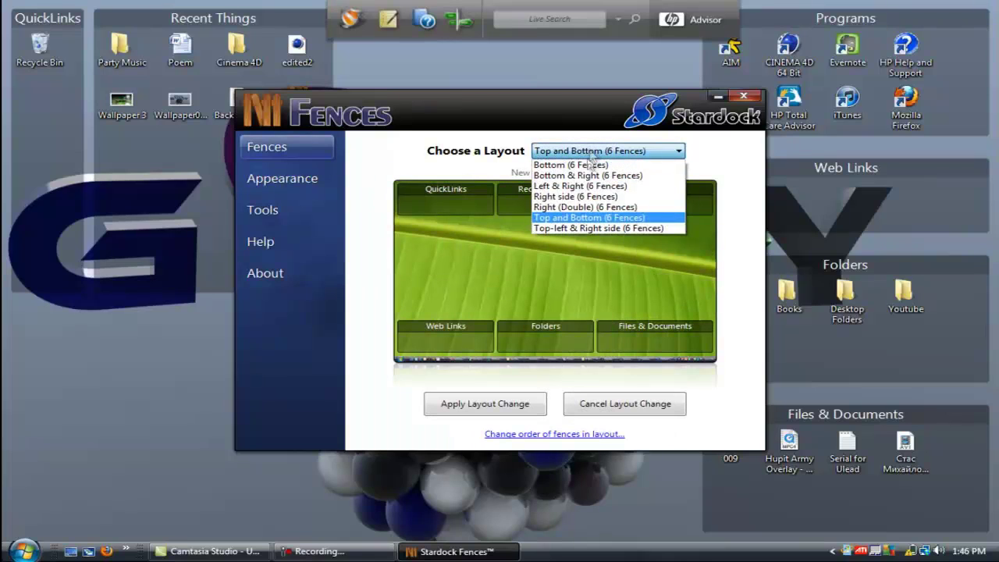
left_click(578, 227)
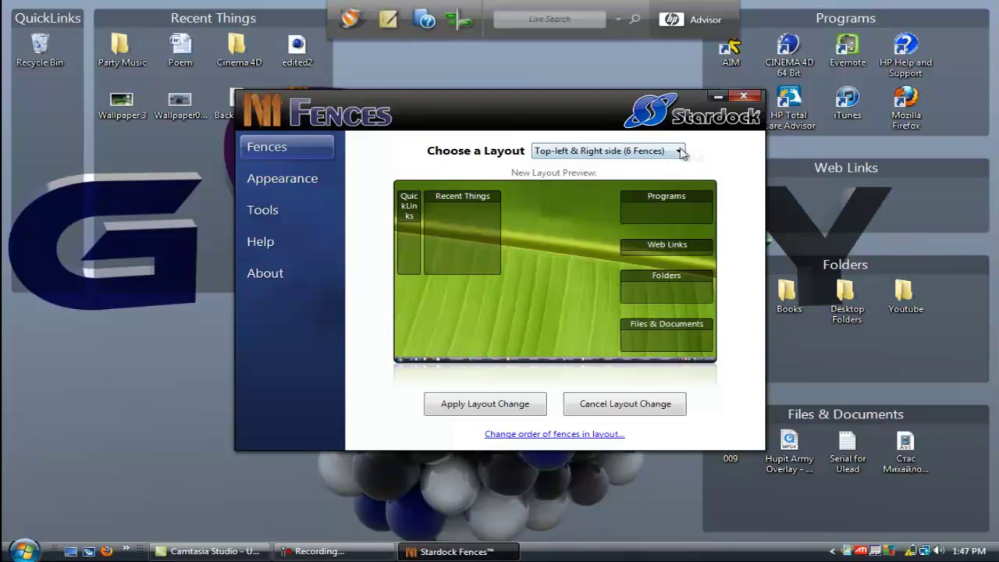
left_click(619, 398)
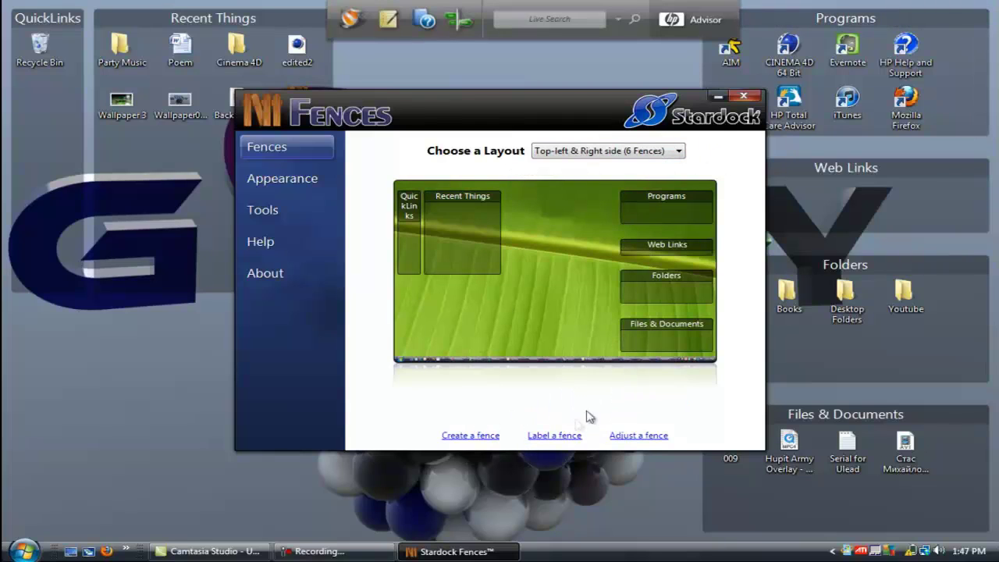
left_click(744, 97)
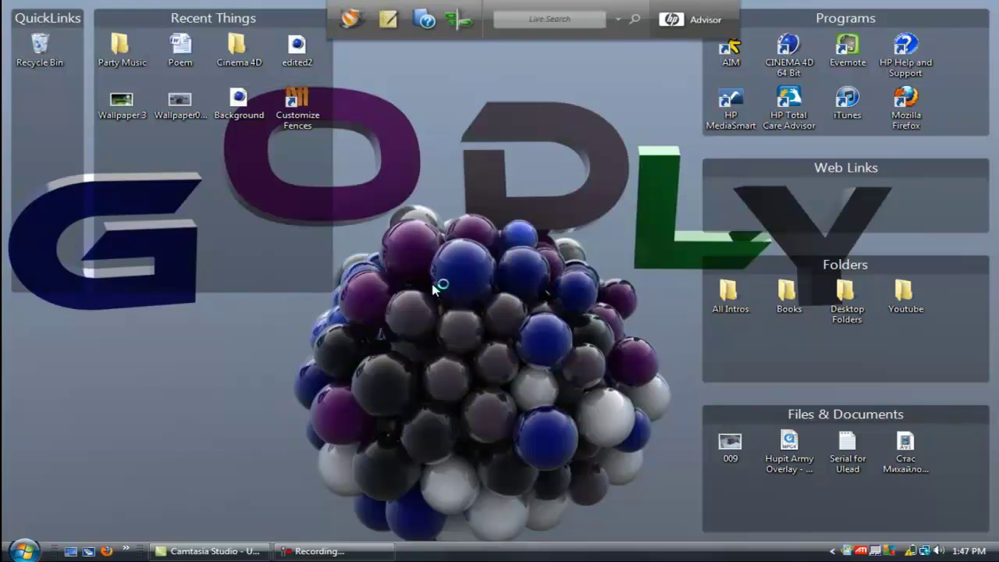
- Hide all desktop icons and fences with Quick-Hide, dismiss its notice and show them again
double_click(437, 287)
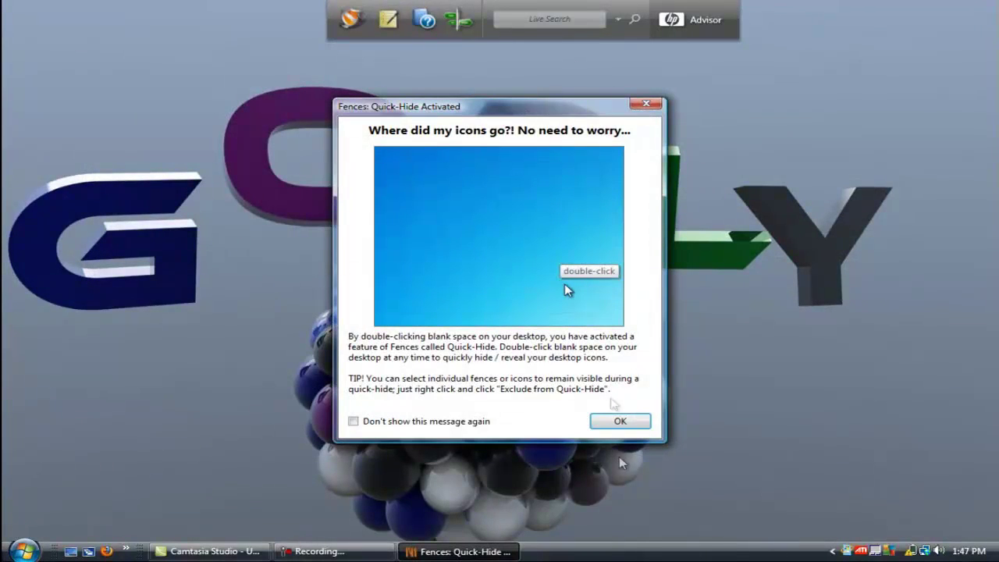
left_click(620, 421)
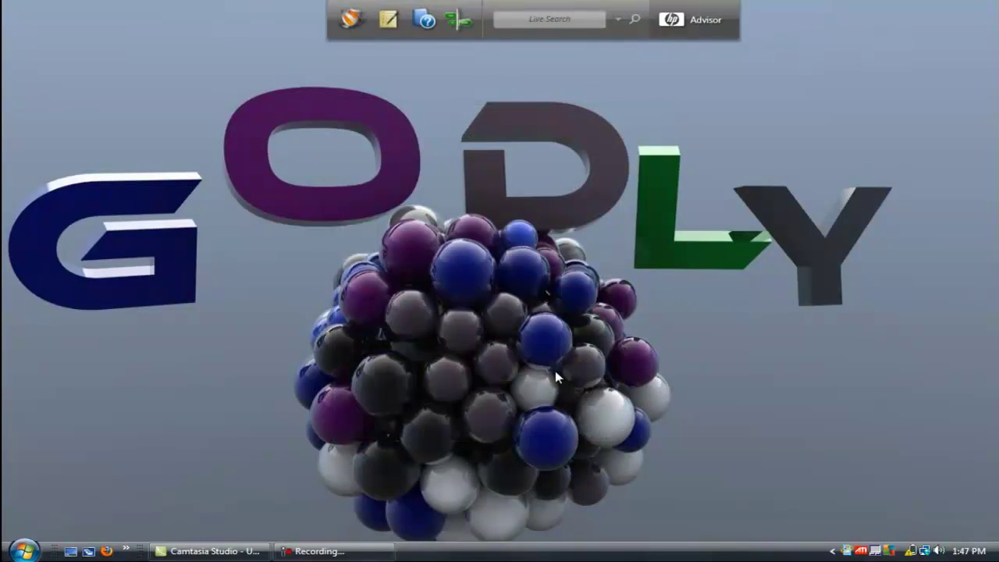
double_click(554, 370)
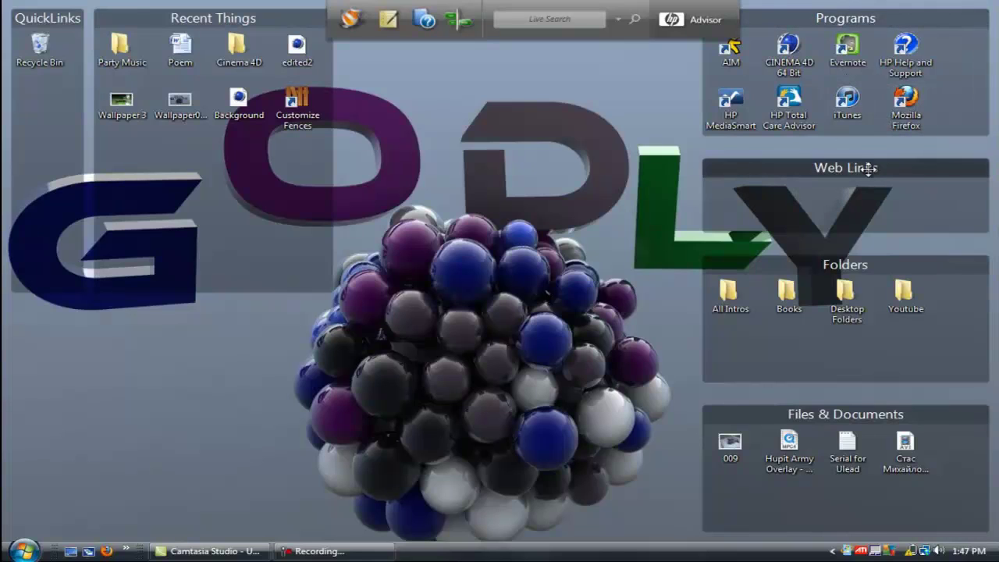
right_click(599, 260)
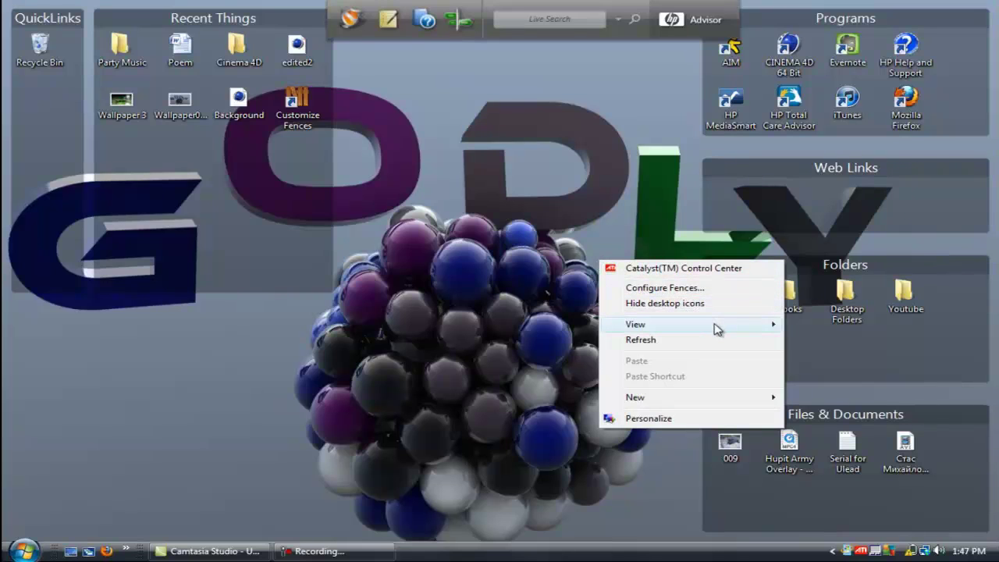
mouse_move(717, 328)
left_click(530, 365)
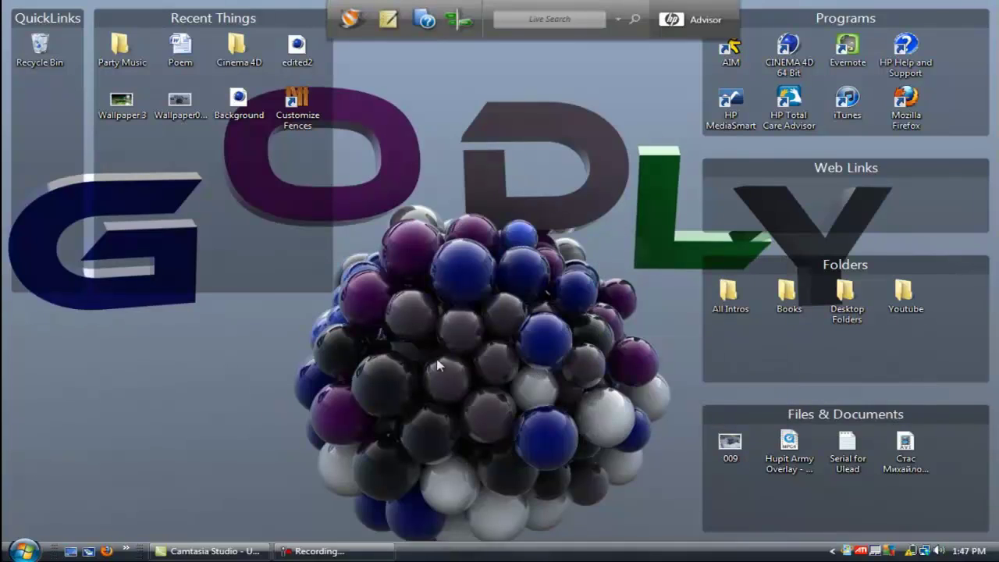
- Open the list of installed programs in Control Panel and start uninstalling Fences
left_click(25, 551)
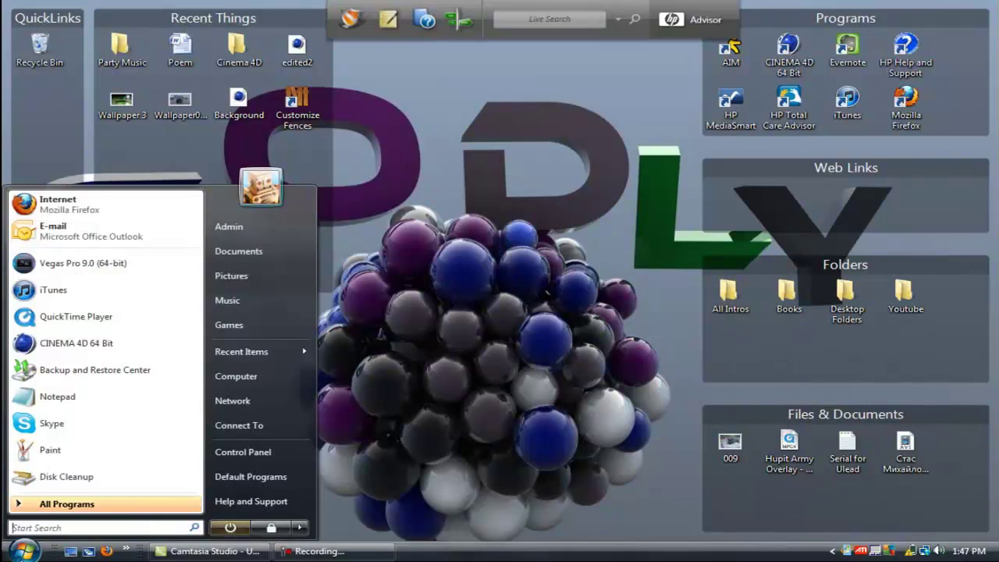
left_click(225, 461)
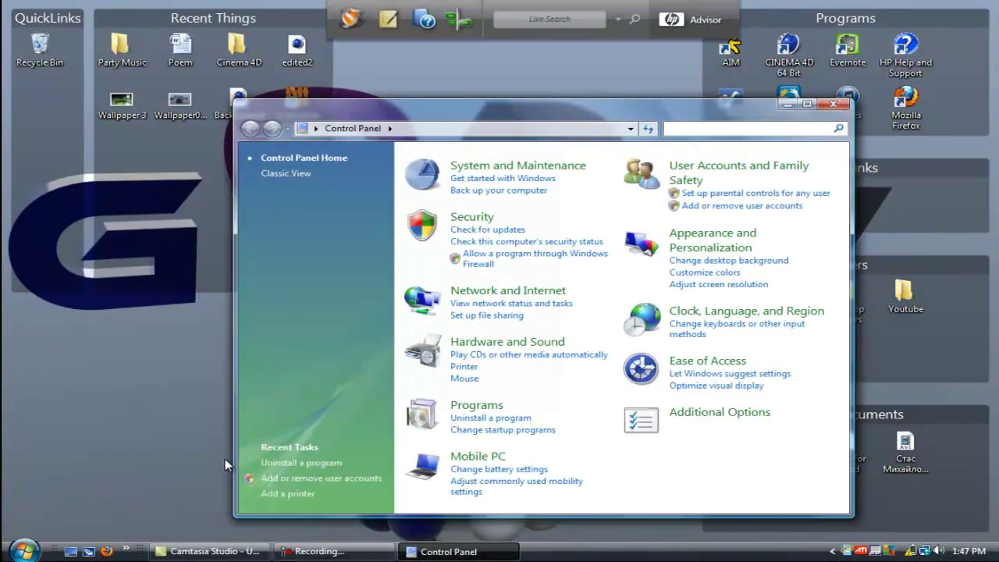
left_click(524, 419)
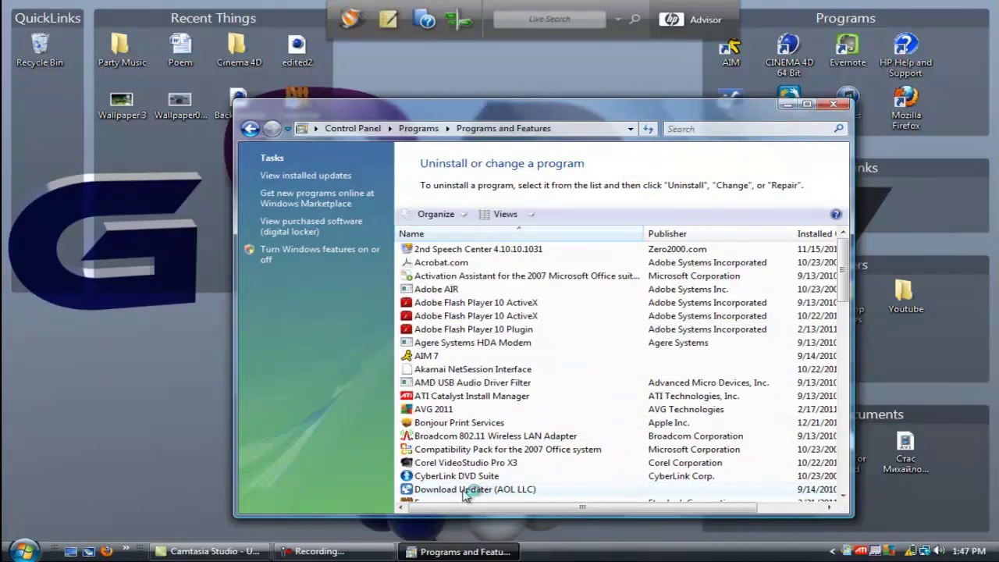
scroll(462, 493, "down", 1)
scroll(450, 441, "down", 2)
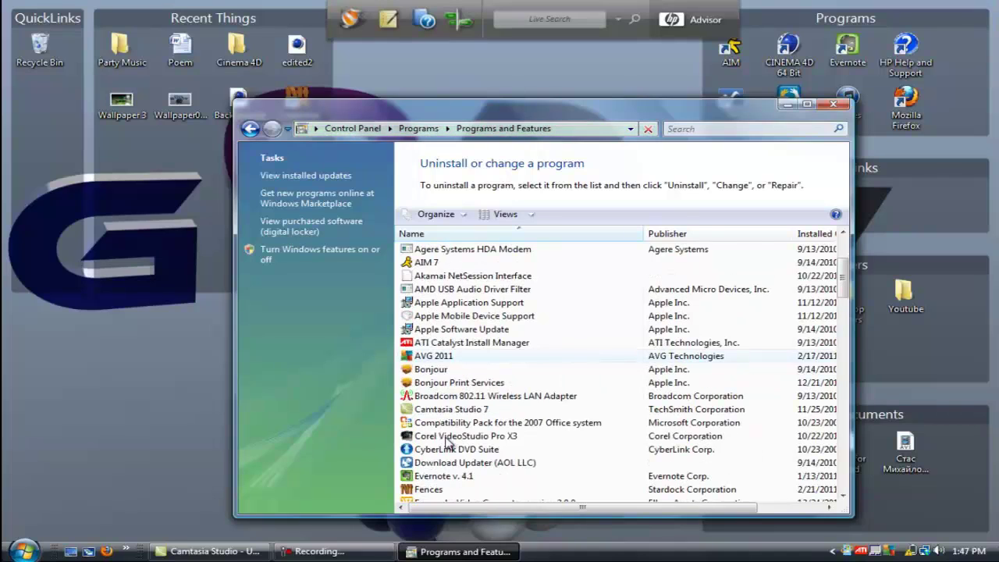
scroll(440, 443, "down", 1)
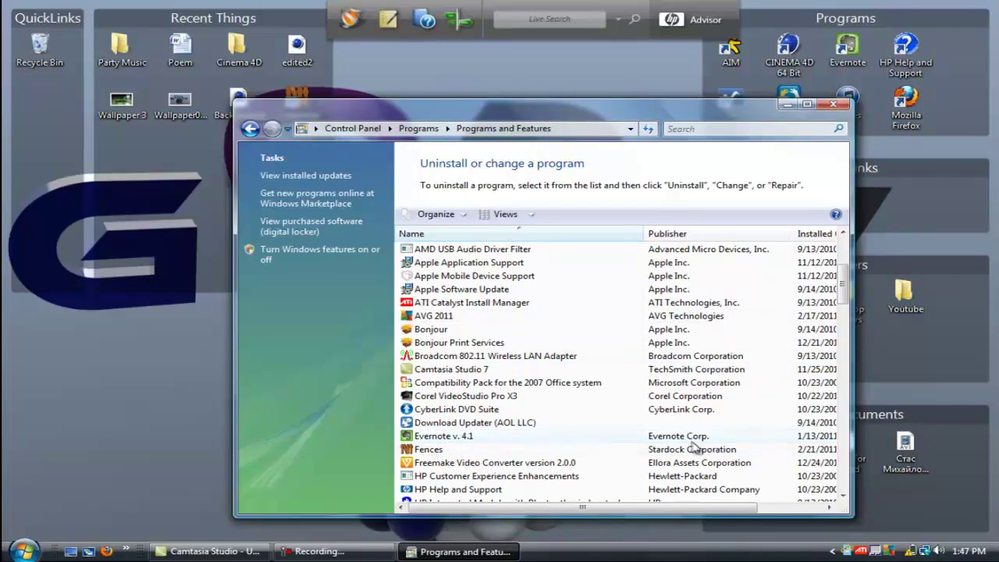
left_click(606, 453)
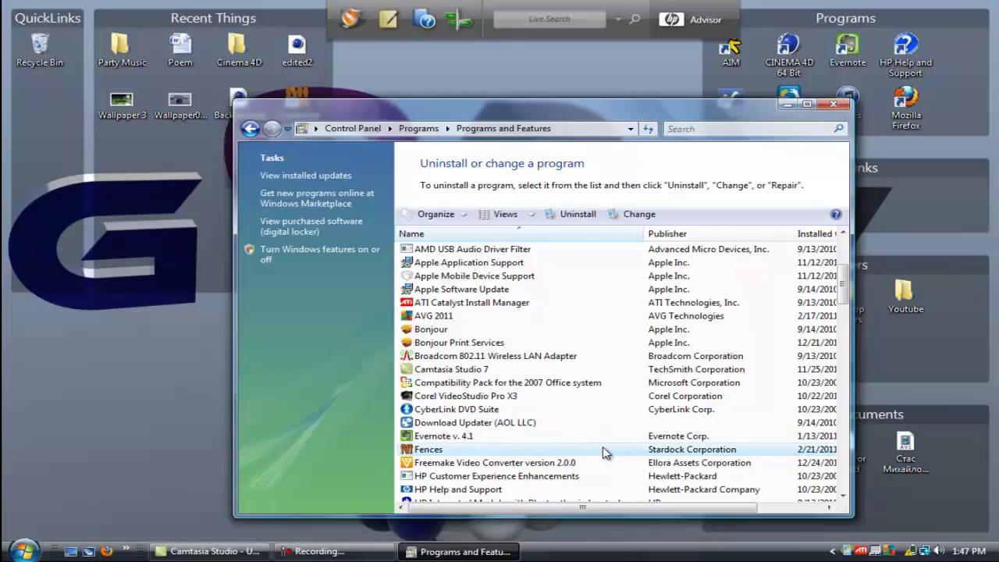
double_click(606, 453)
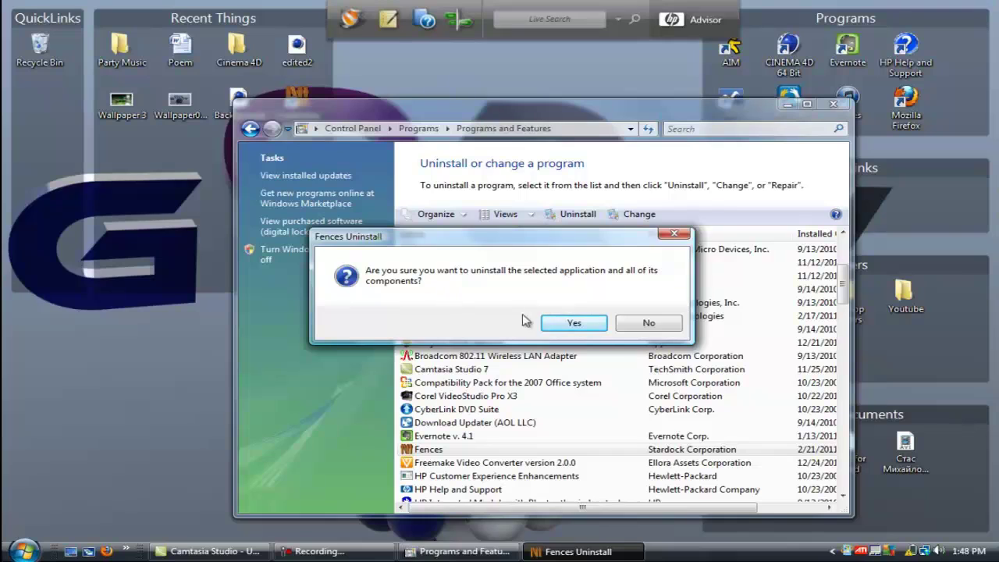
- Confirm the Fences uninstall, restoring the pre-install icon positions and removing all its settings and backups, and close Programs and Features
left_click(572, 323)
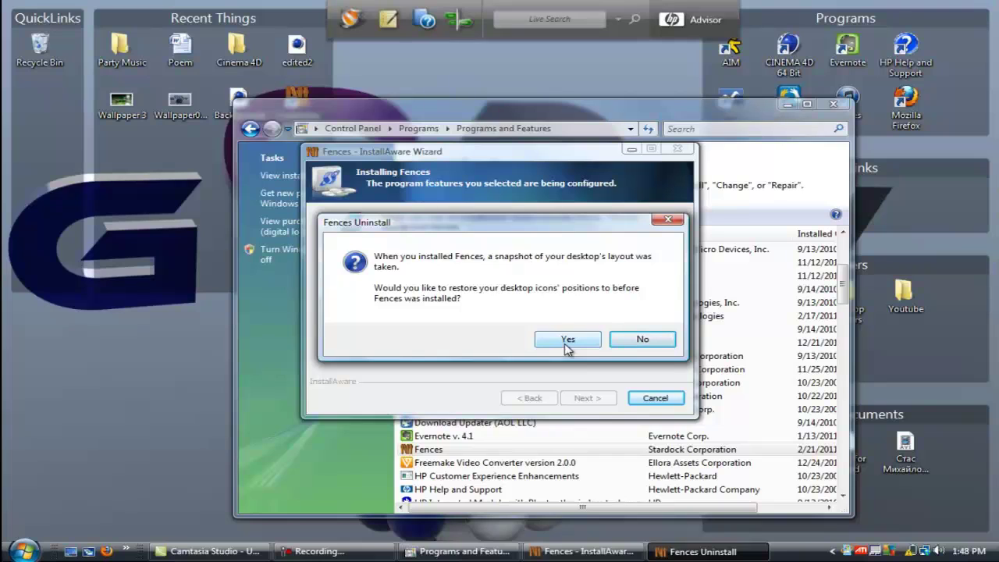
left_click(567, 340)
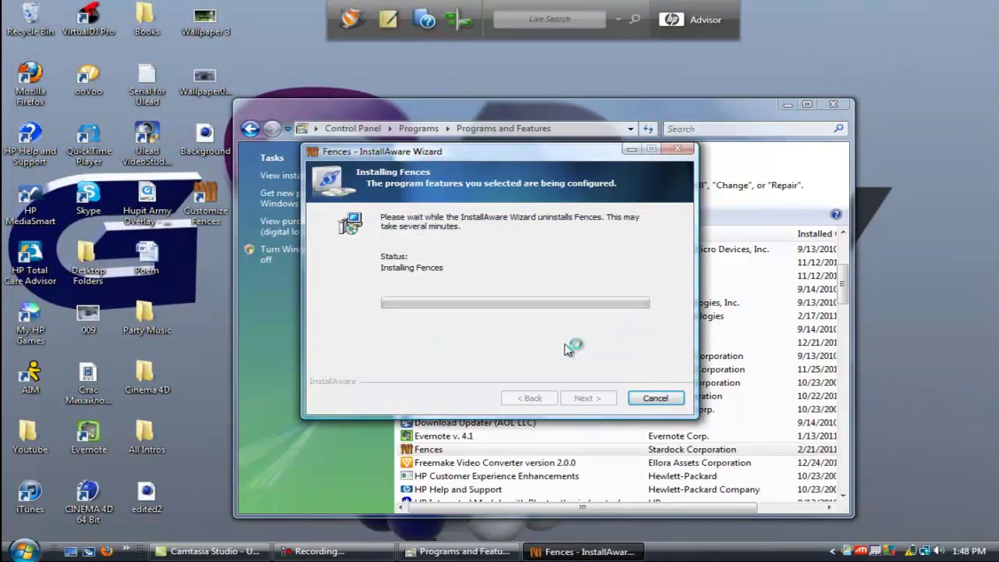
left_click_drag(198, 512, 47, 15)
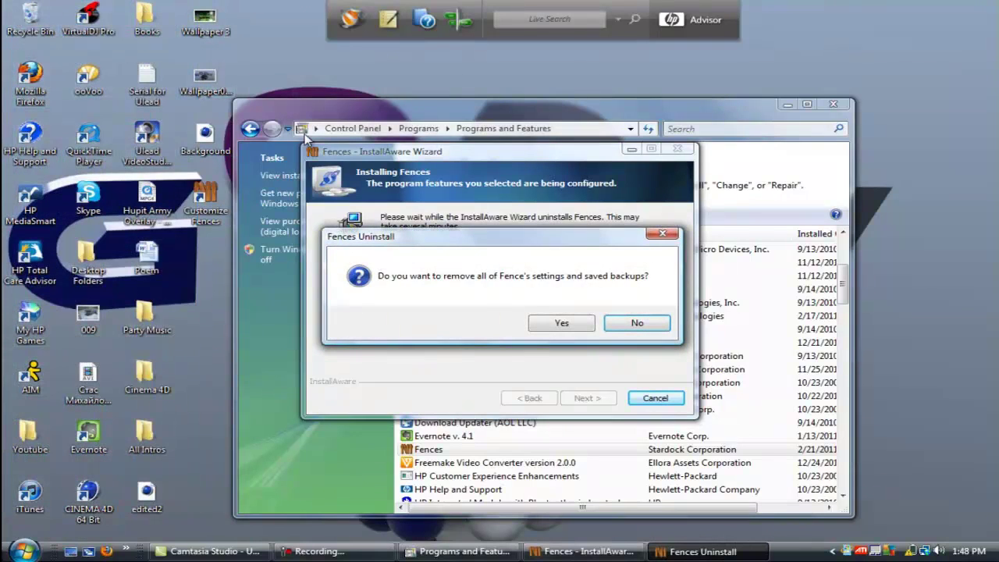
left_click(563, 326)
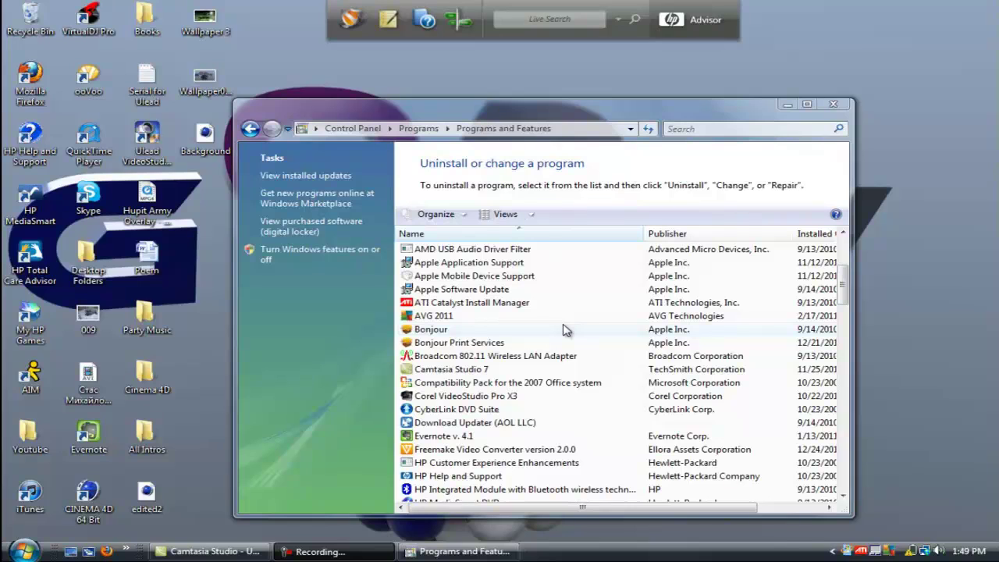
left_click(832, 104)
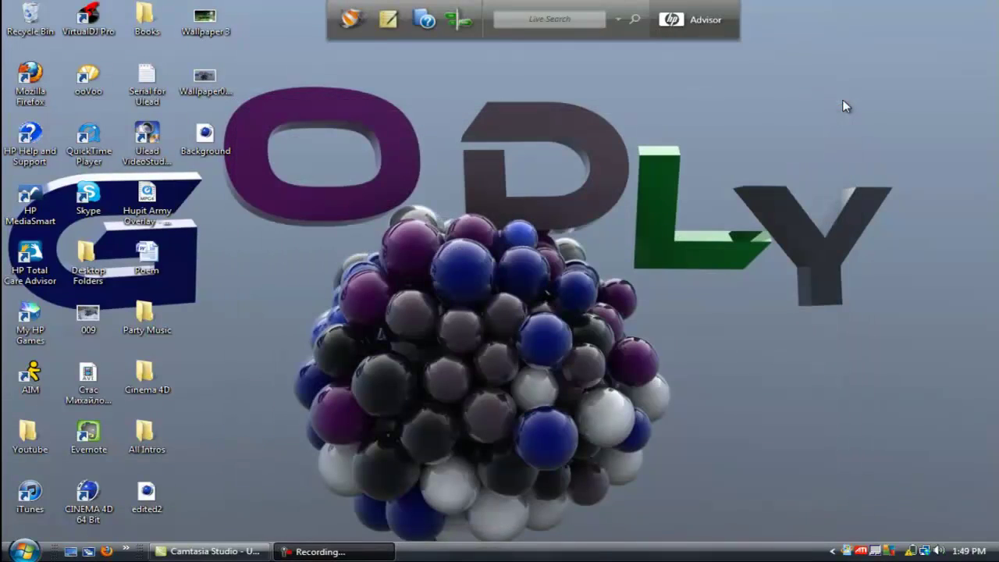
mouse_move(334, 551)
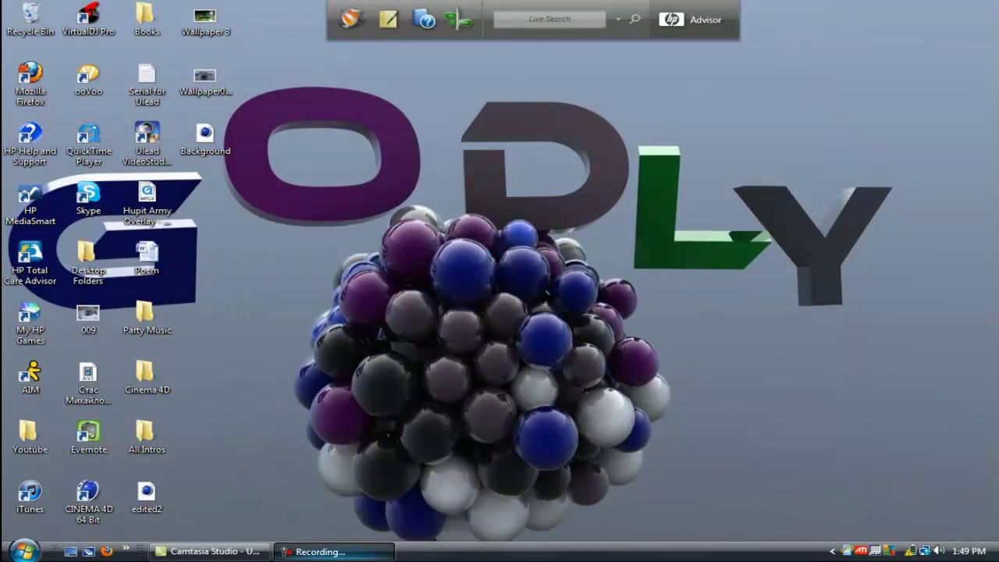